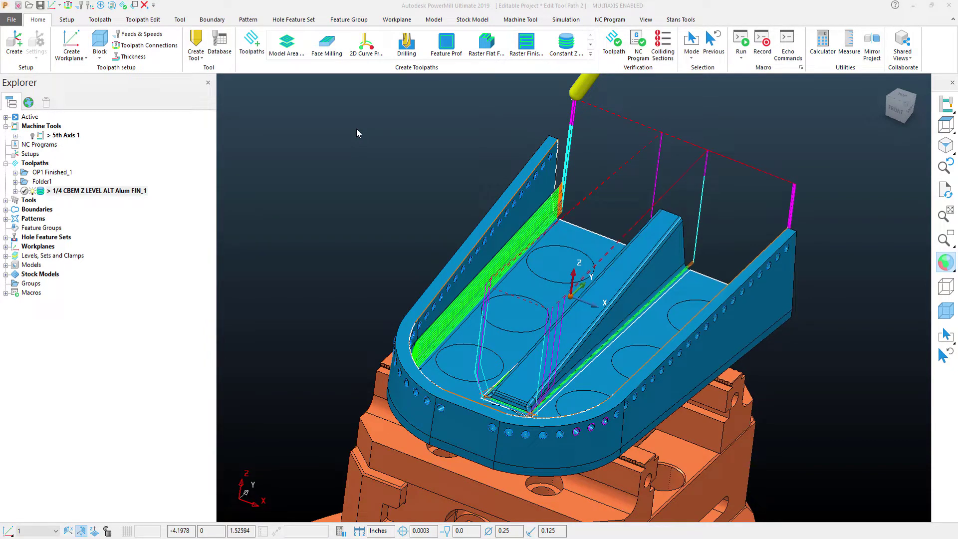
# - Select the 1/4 CBEM Z LEVEL ALT Alum FIN_1 toolpath, keep its name, and inspect it around the part
pyautogui.click(72, 191)
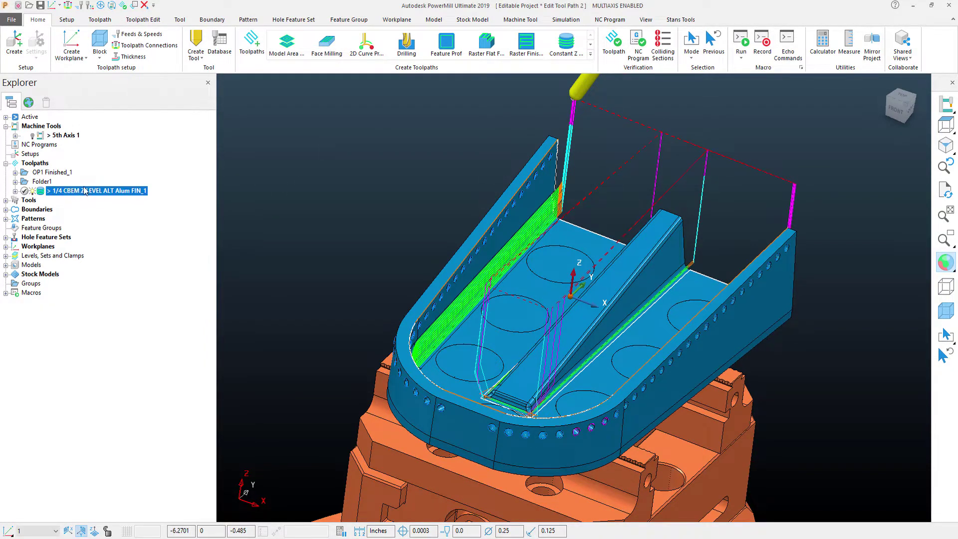
pyautogui.click(85, 191)
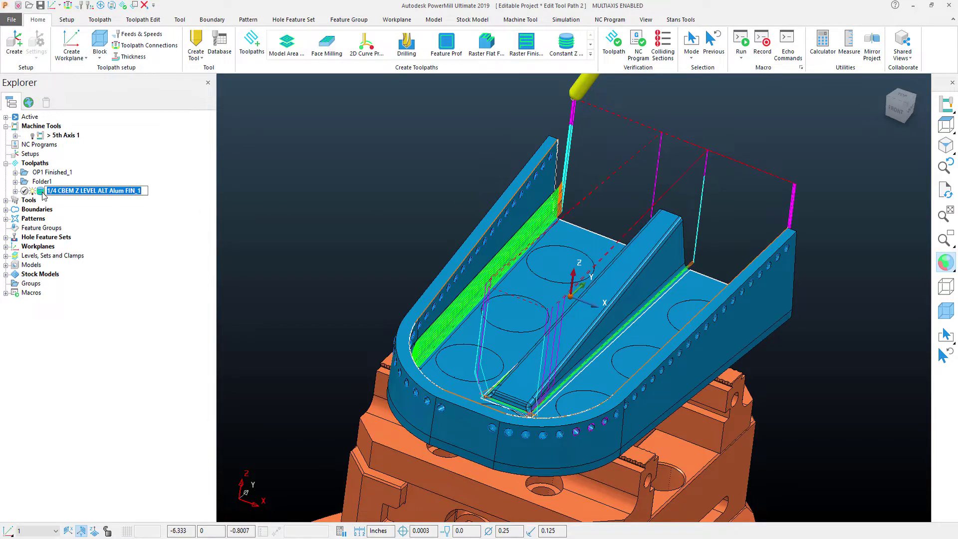
pyautogui.moveTo(643, 247); pyautogui.dragTo(608, 327, button='middle')
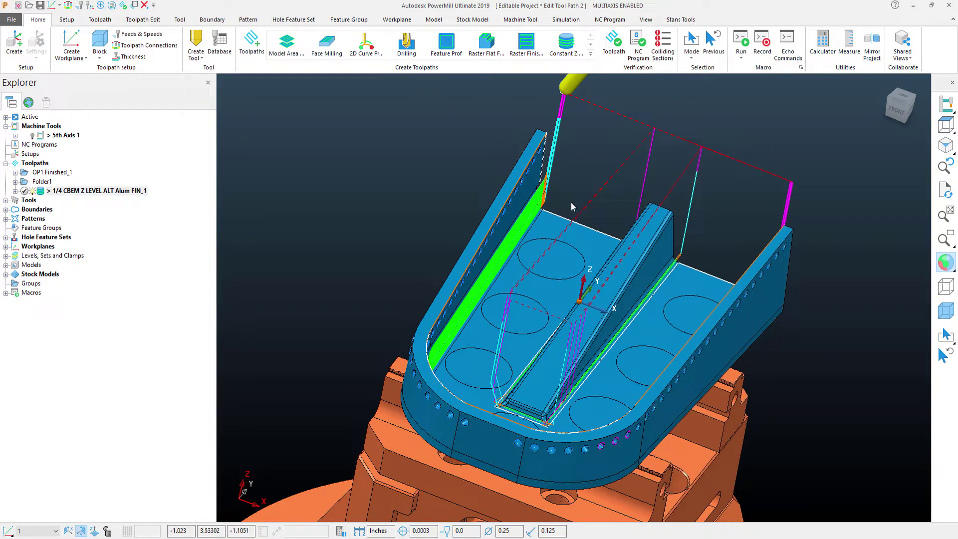
pyautogui.scroll(5, 558, 182)
pyautogui.moveTo(547, 252); pyautogui.dragTo(586, 250, button='middle')
pyautogui.scroll(-3, 597, 272)
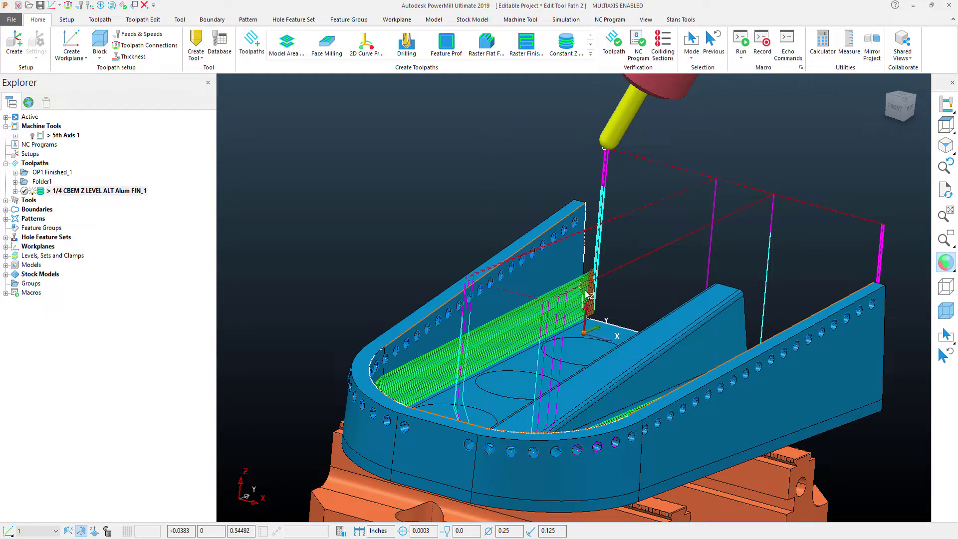
pyautogui.moveTo(612, 342); pyautogui.dragTo(524, 310, button='middle')
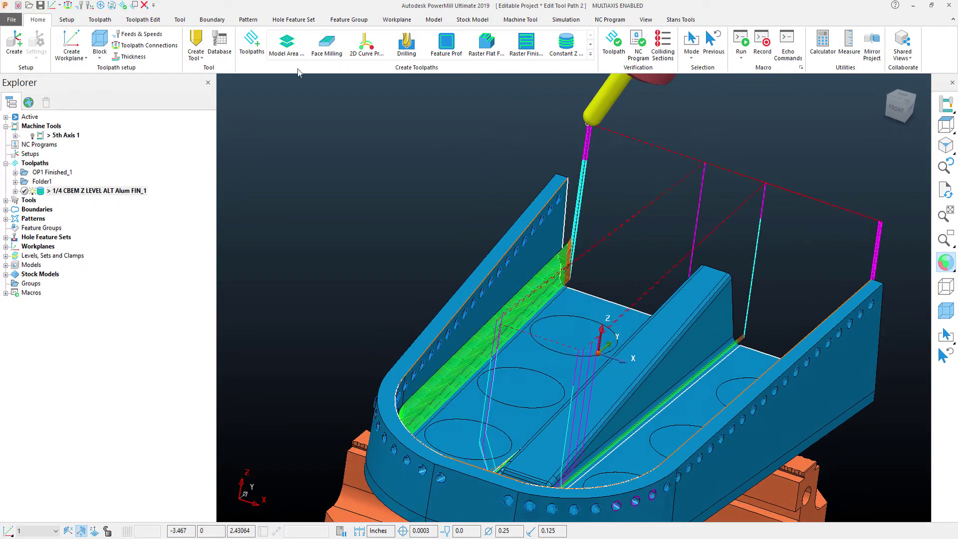
# - Delete the toolpath passes over the fillet corner beside the central rib
pyautogui.click(141, 20)
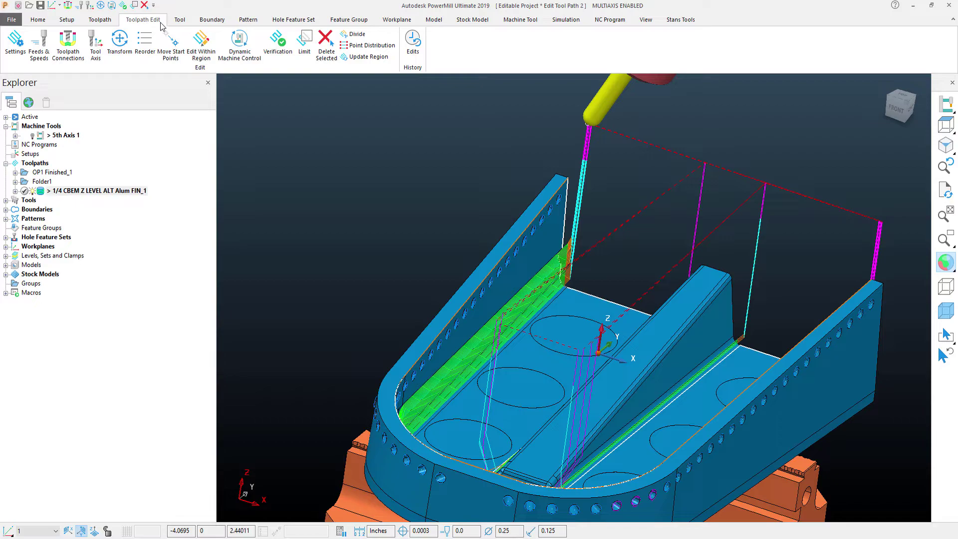
pyautogui.moveTo(624, 325); pyautogui.dragTo(501, 284, button='middle')
pyautogui.scroll(2, 726, 323)
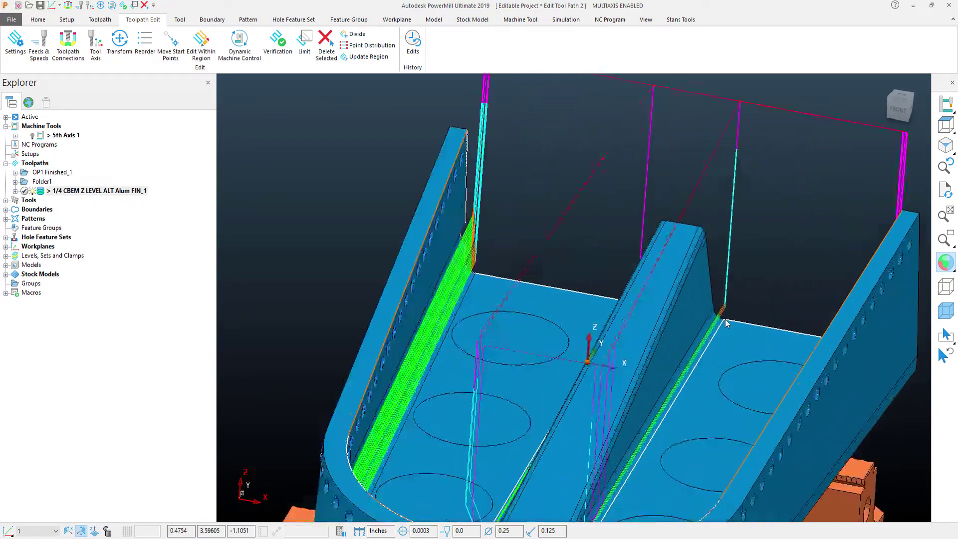
pyautogui.scroll(4, 726, 323)
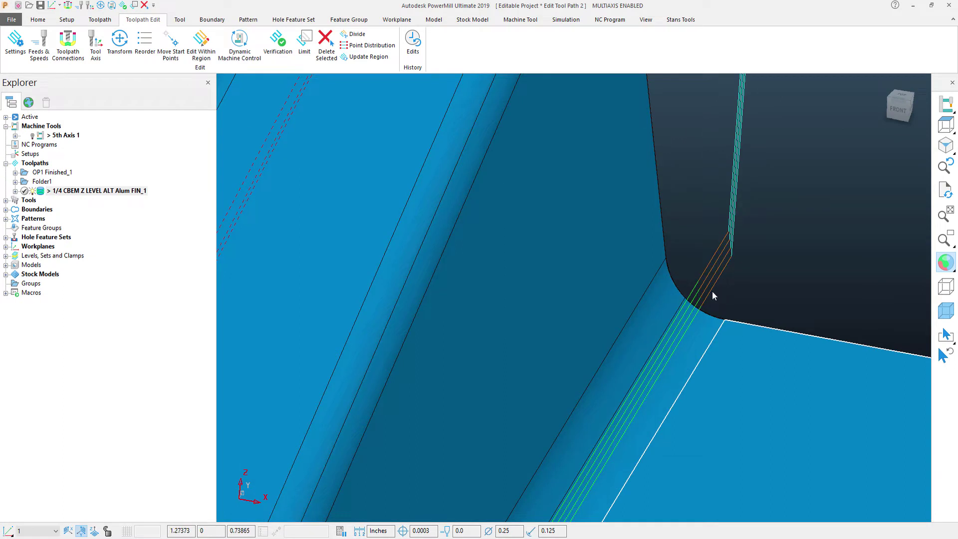
pyautogui.moveTo(684, 252); pyautogui.dragTo(705, 300)
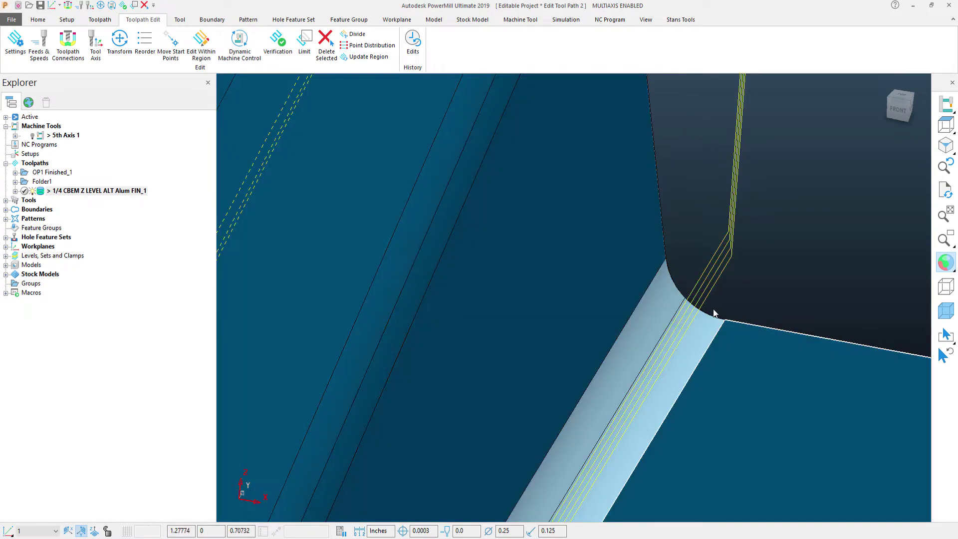
pyautogui.click(329, 59)
# - Zoom out to a near-top view of the rib to check the trimmed toolpath
pyautogui.scroll(-5, 668, 239)
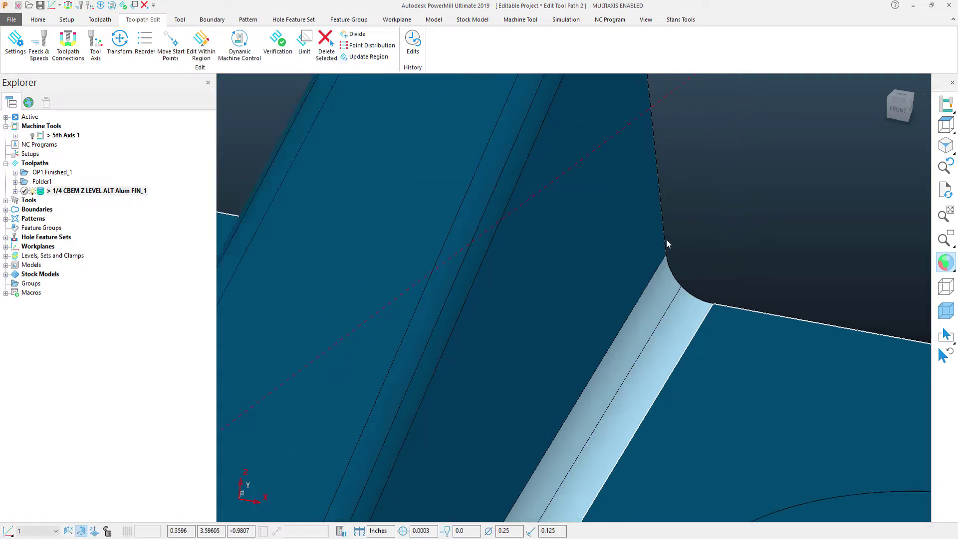
pyautogui.scroll(-8, 670, 237)
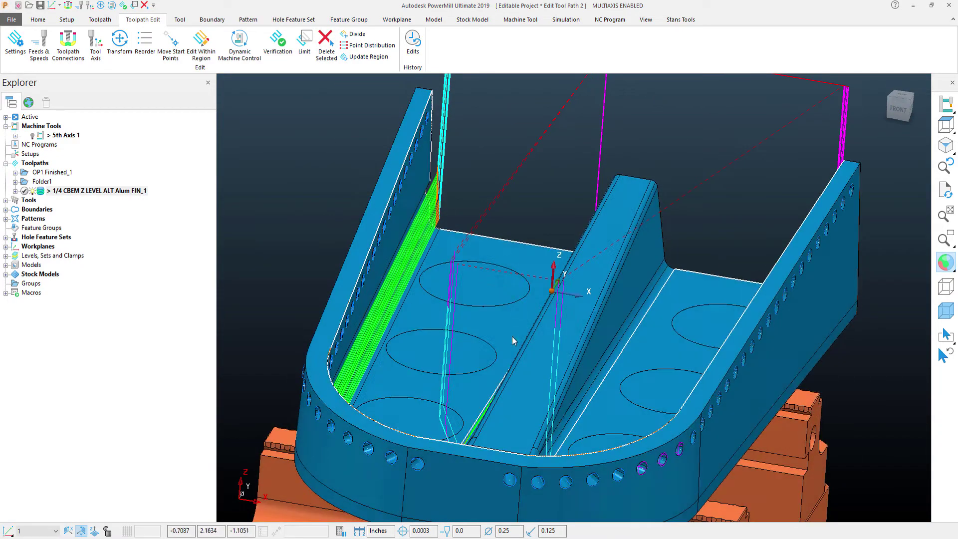
pyautogui.moveTo(512, 337)
pyautogui.mouseDown(button='middle')
pyautogui.moveTo(596, 382)
pyautogui.moveTo(613, 352)
pyautogui.moveTo(574, 388)
pyautogui.moveTo(504, 325)
pyautogui.moveTo(496, 341)
pyautogui.mouseUp(button='middle')
pyautogui.scroll(-5, 574, 388)
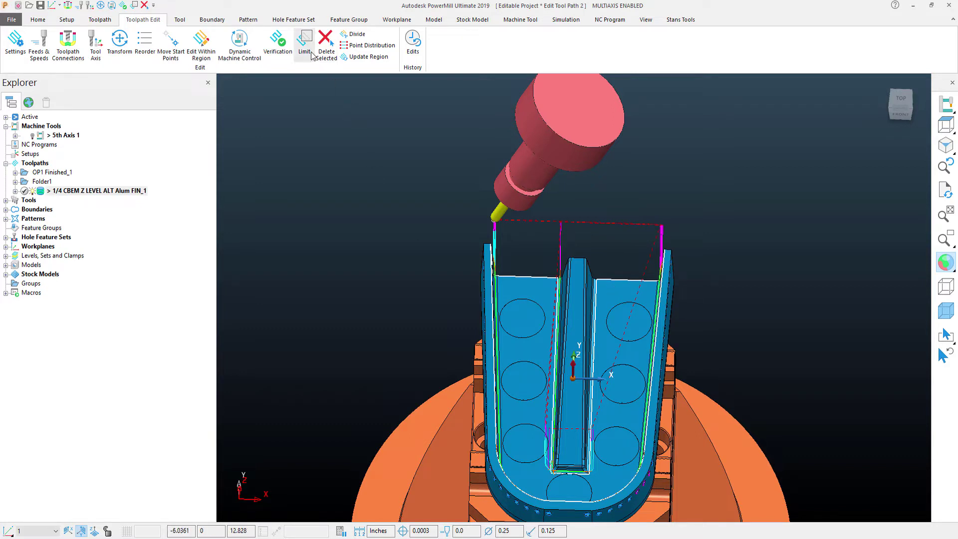
# - Set the Toolpath Limit shape to Polygon
pyautogui.click(311, 54)
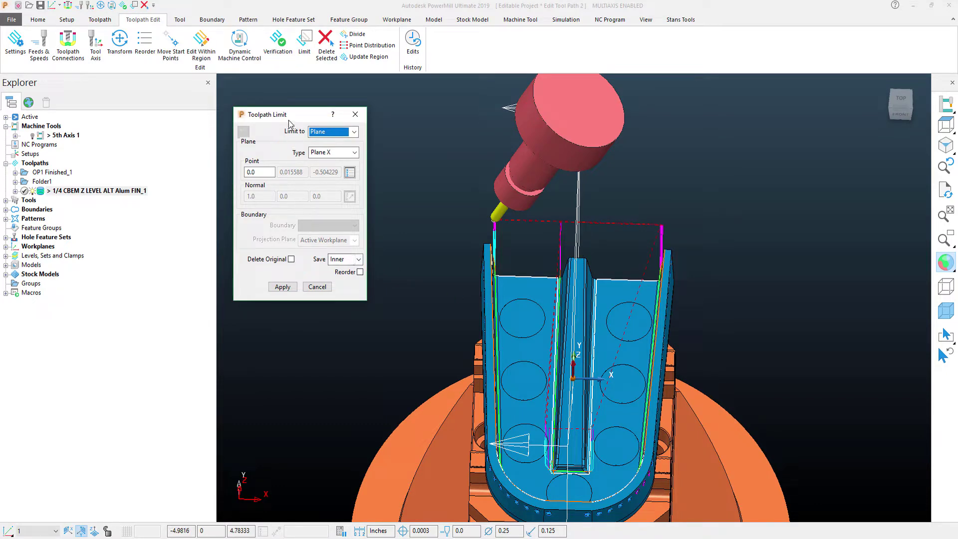
pyautogui.moveTo(574, 279); pyautogui.dragTo(589, 310, button='middle')
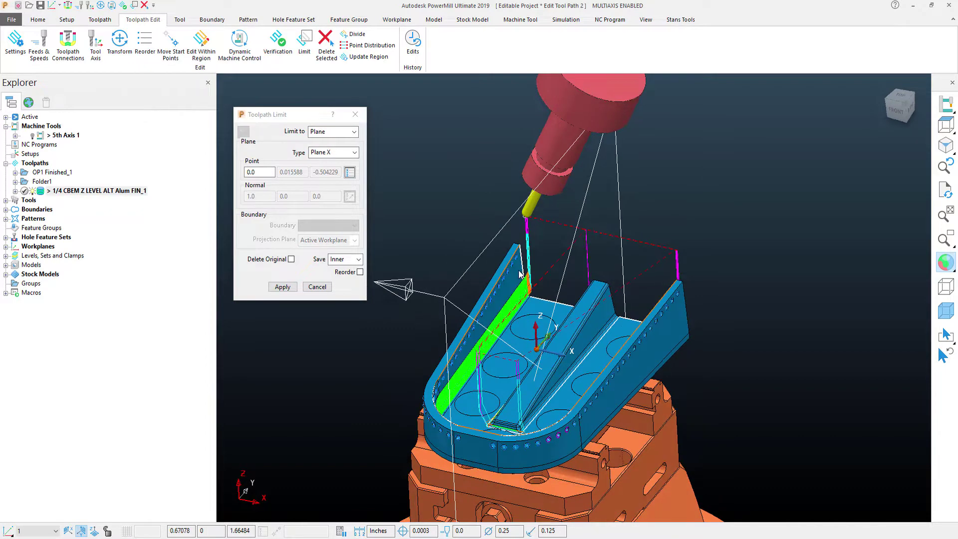
pyautogui.click(346, 132)
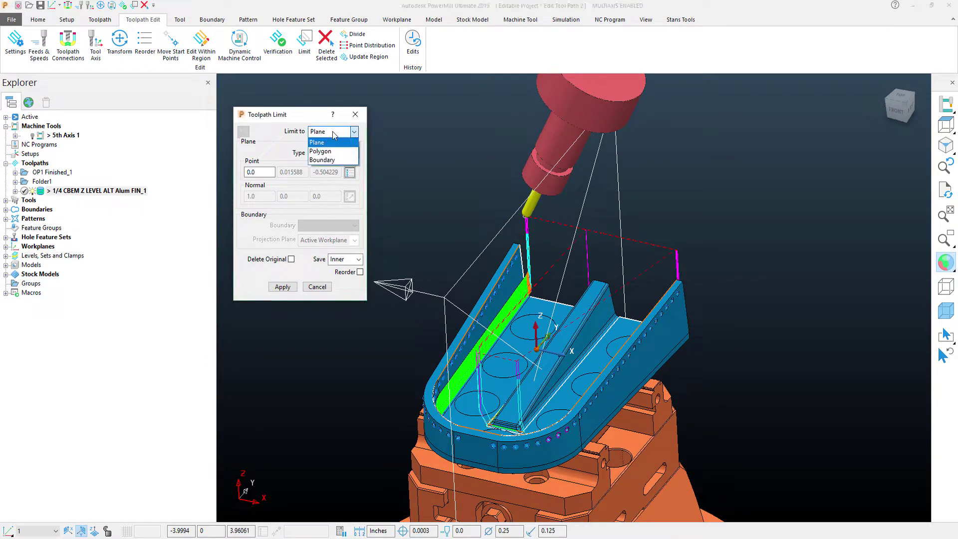
pyautogui.click(329, 151)
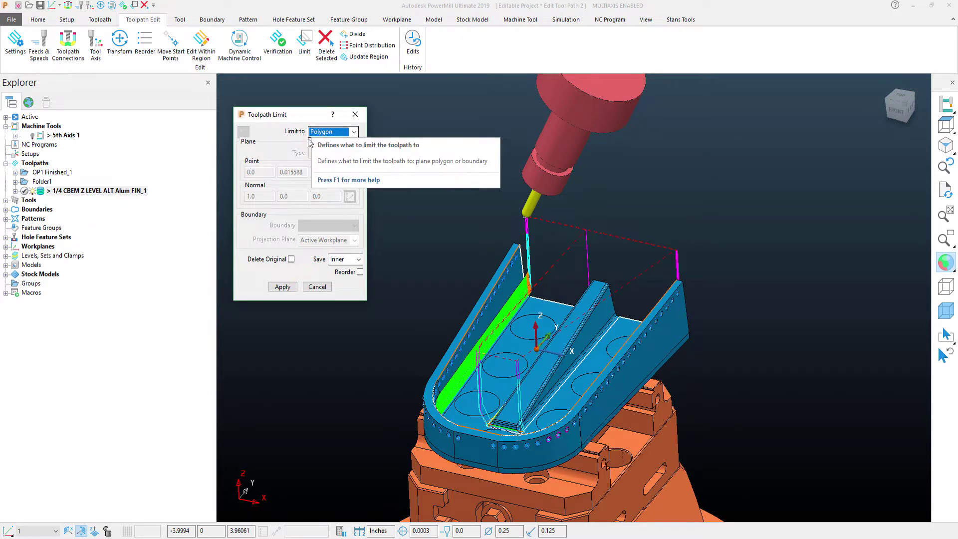
pyautogui.moveTo(296, 118); pyautogui.dragTo(285, 95)
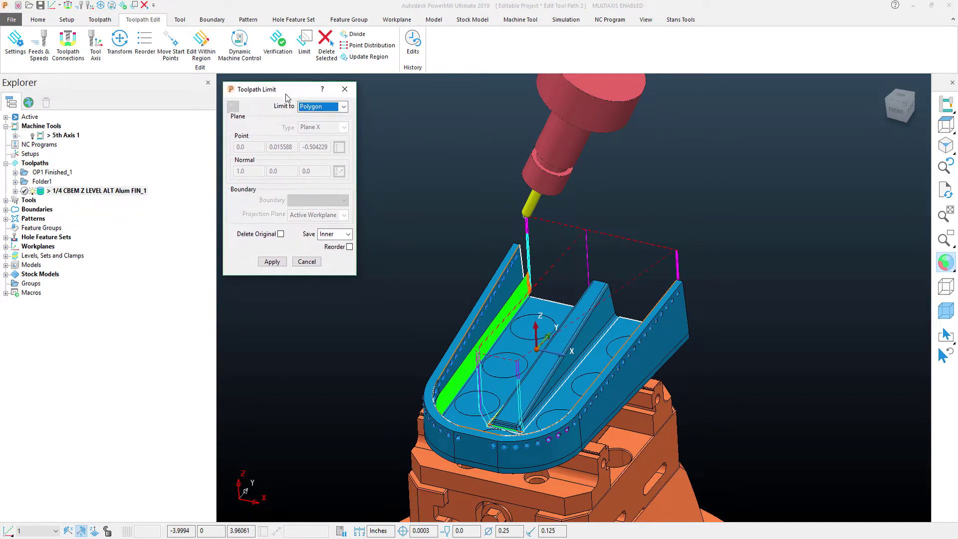
# - Draw the limiting polygon around the pocket from the top view
pyautogui.click(897, 96)
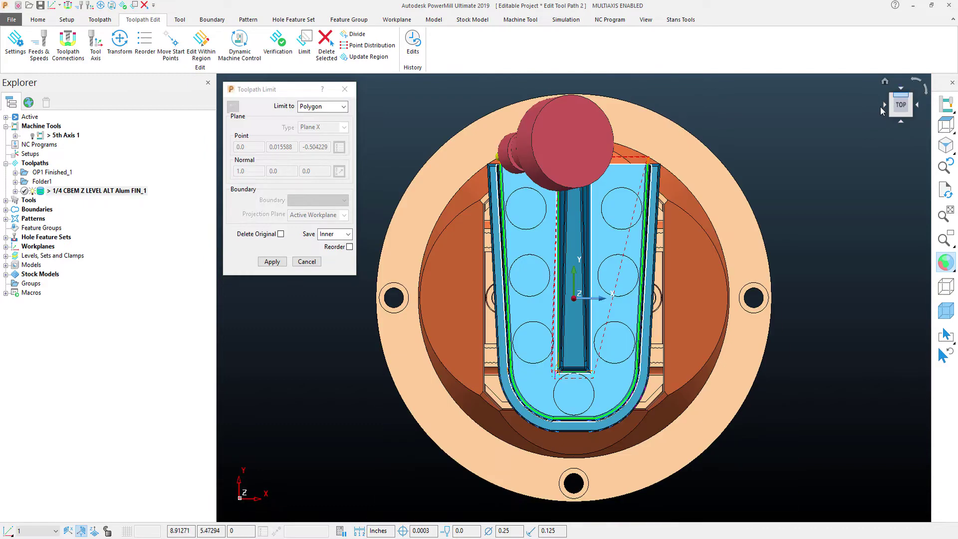
pyautogui.click(616, 151)
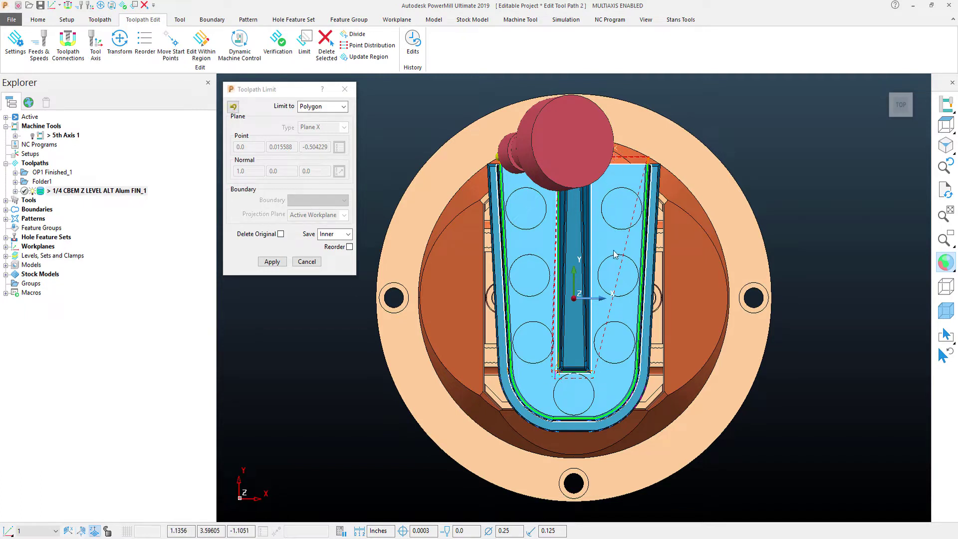
pyautogui.click(603, 380)
pyautogui.click(544, 386)
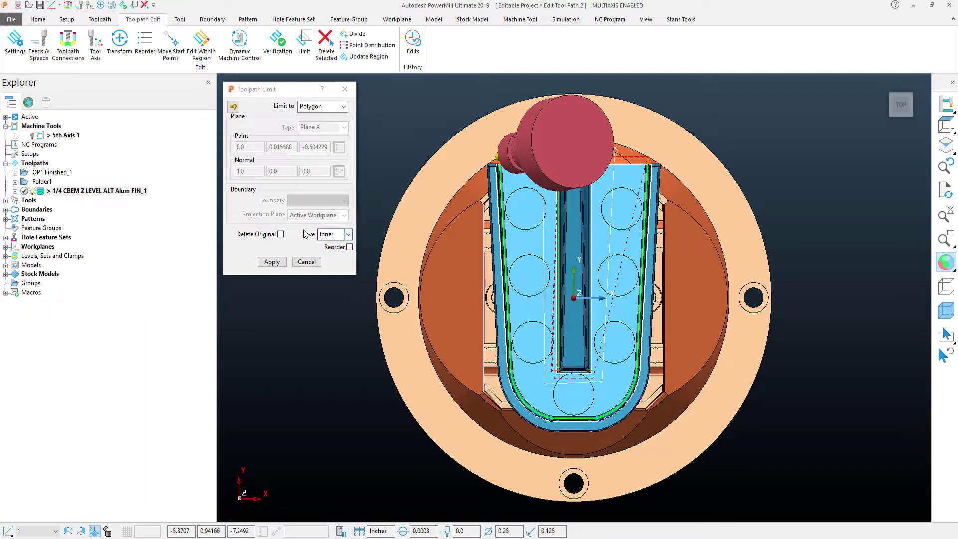
# - Keep the outer moves, delete the original, and create toolpath FIN_1_1
pyautogui.click(334, 235)
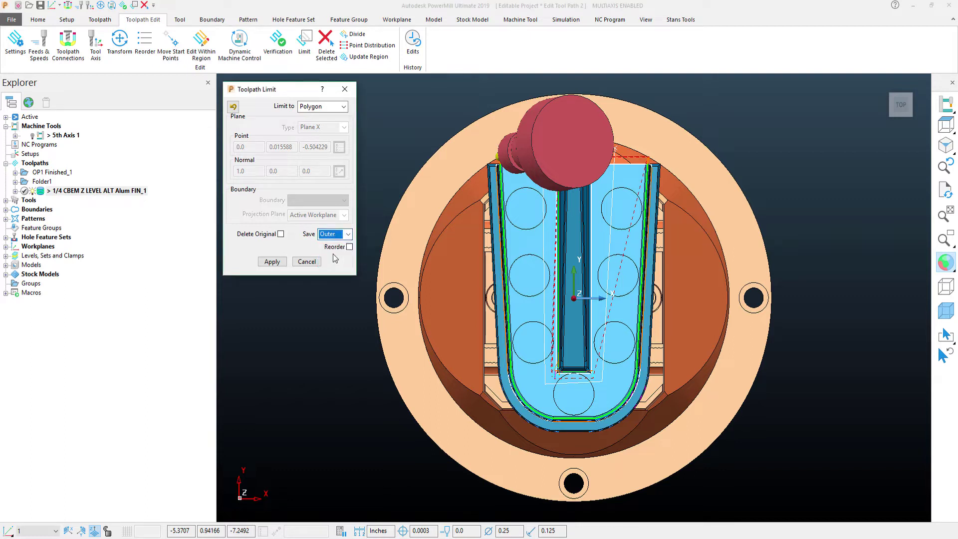
pyautogui.click(281, 234)
pyautogui.click(272, 262)
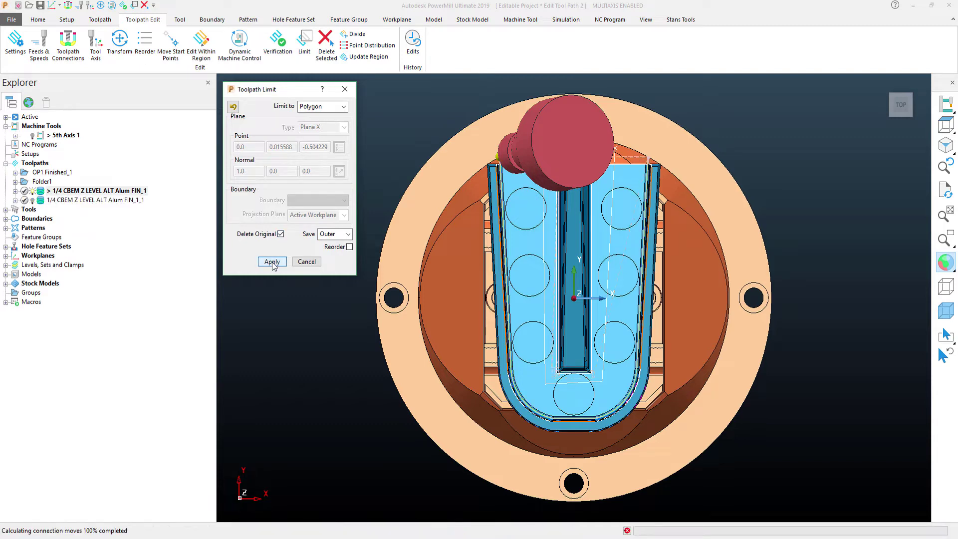
pyautogui.moveTo(389, 249); pyautogui.dragTo(575, 211, button='middle')
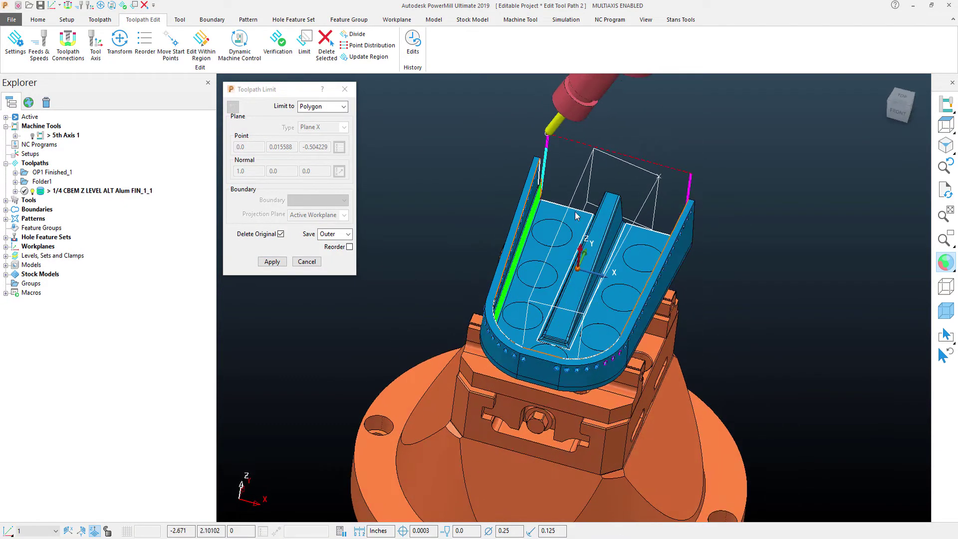
# - Make the FIN_1_1 segments alternate direction in Reorder, accepting the tool-axis warning
pyautogui.click(307, 261)
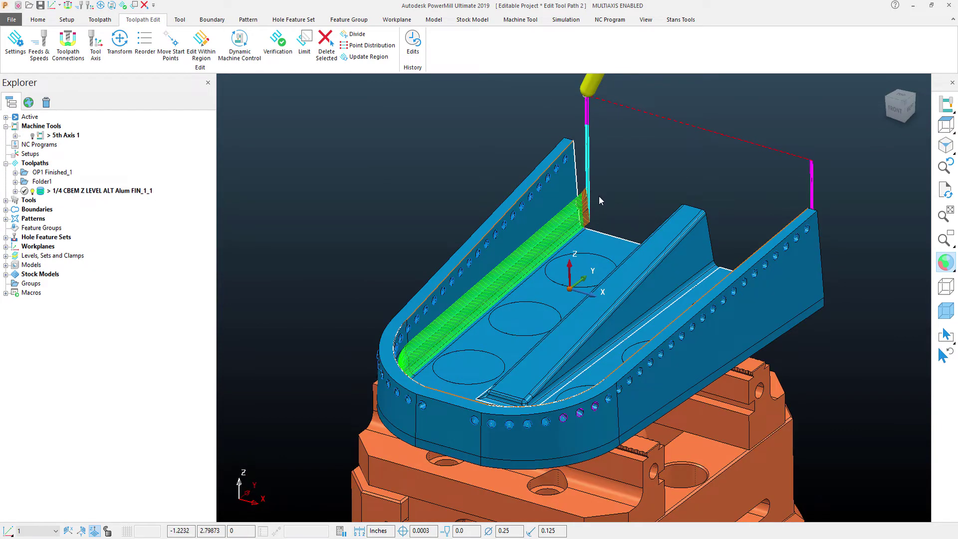
pyautogui.click(147, 53)
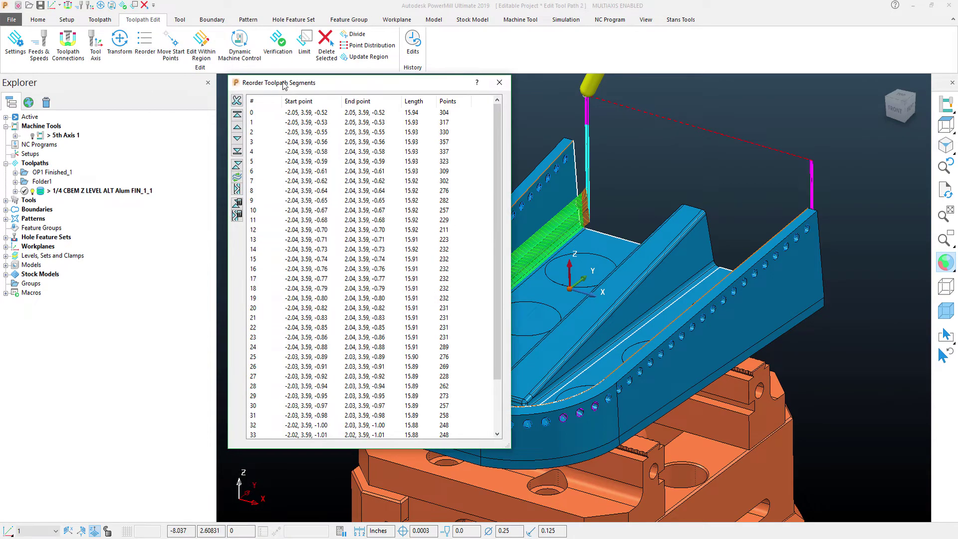
pyautogui.moveTo(259, 86); pyautogui.dragTo(282, 72)
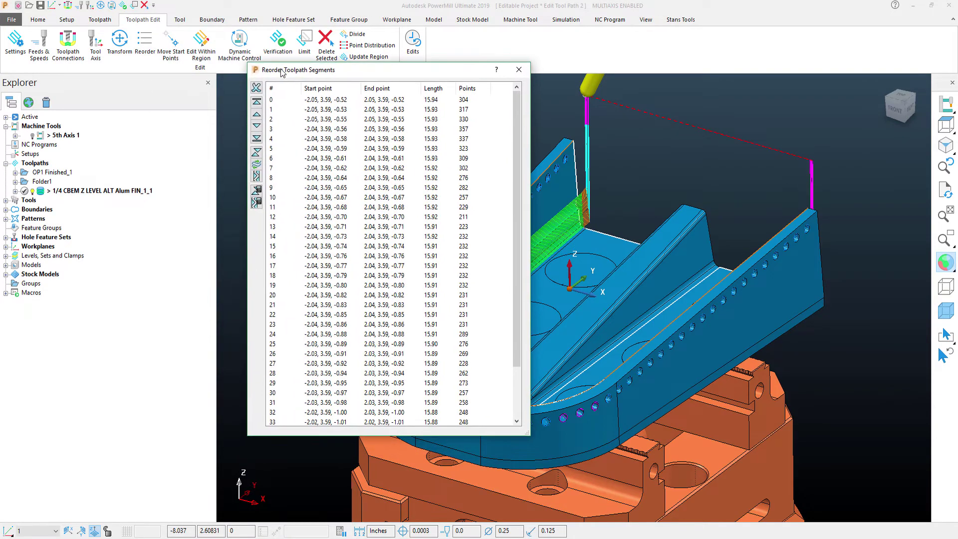
pyautogui.click(257, 176)
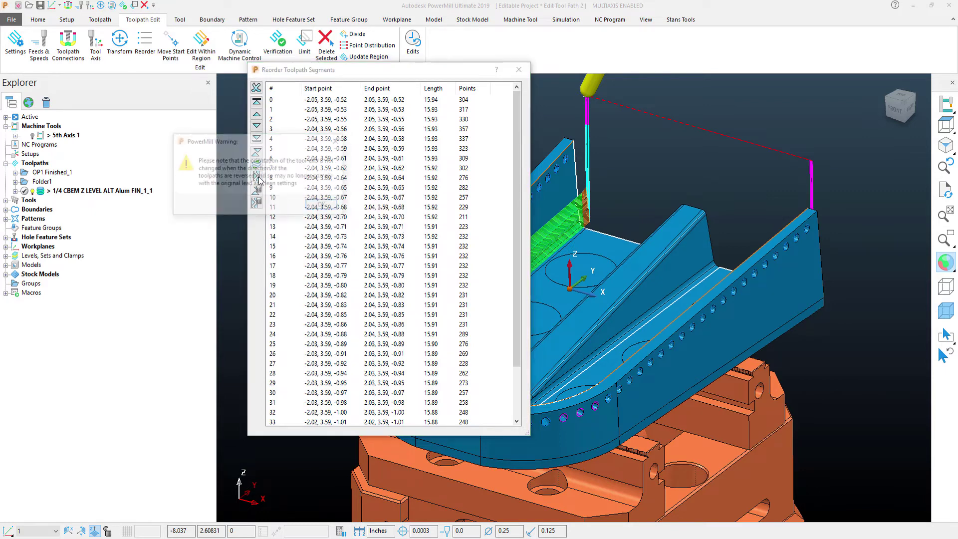
pyautogui.click(323, 206)
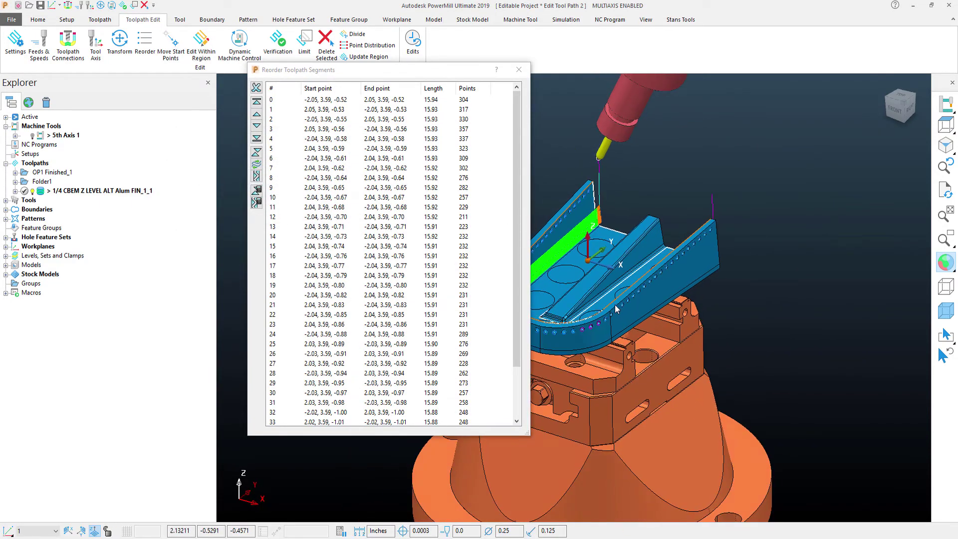
# - Close the Reorder window and bring up the FIN_1_1 toolpath's context menu
pyautogui.scroll(5, 611, 227)
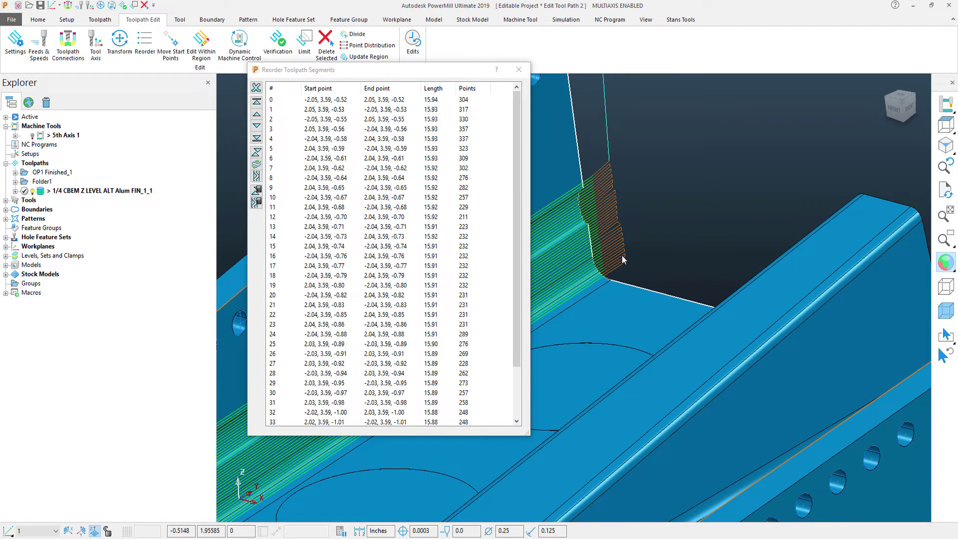
pyautogui.click(519, 69)
pyautogui.scroll(-5, 681, 155)
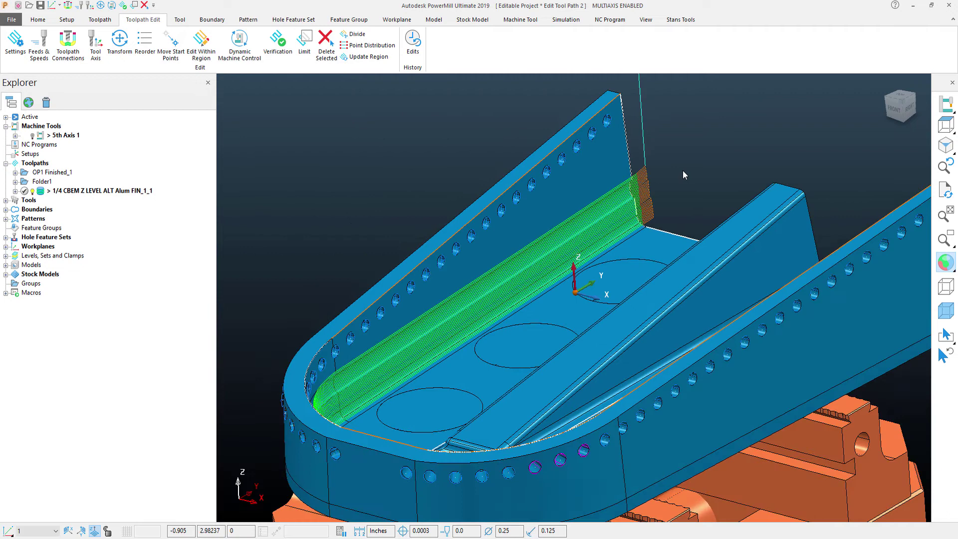
pyautogui.rightClick(47, 191)
# - Simulate FIN_1_1 from start at 28.0 x feed rate, viewing the part from the front
pyautogui.click(83, 186)
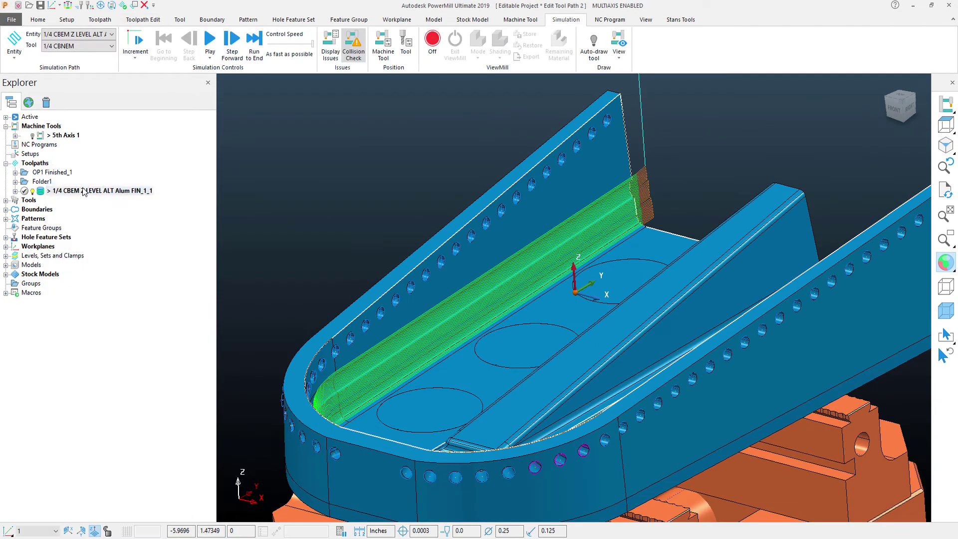
pyautogui.click(209, 41)
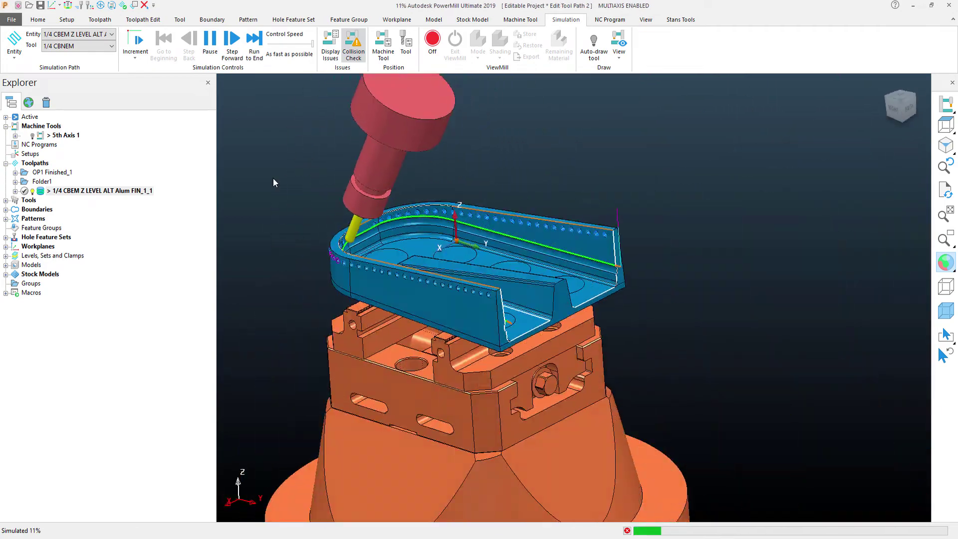
pyautogui.moveTo(313, 44); pyautogui.dragTo(285, 44)
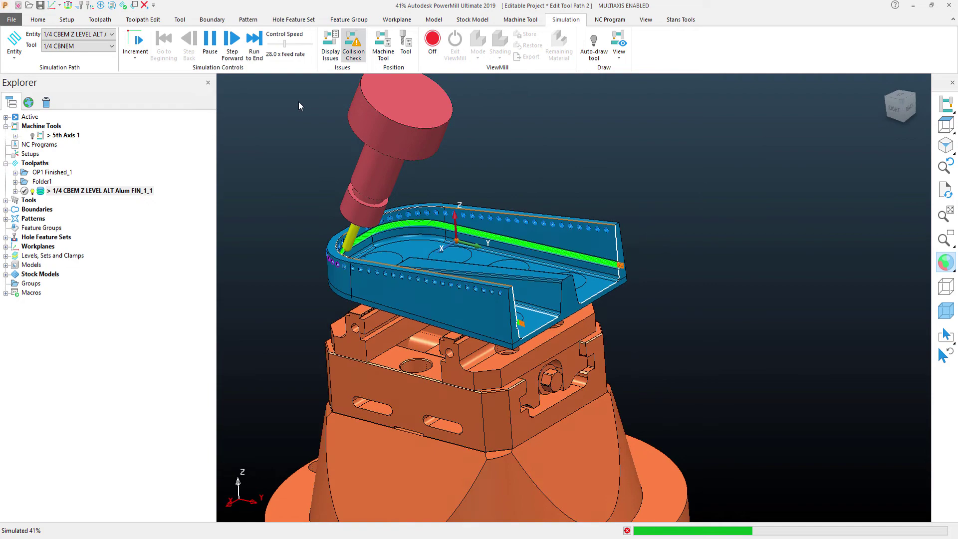
pyautogui.moveTo(299, 100); pyautogui.dragTo(364, 289, button='middle')
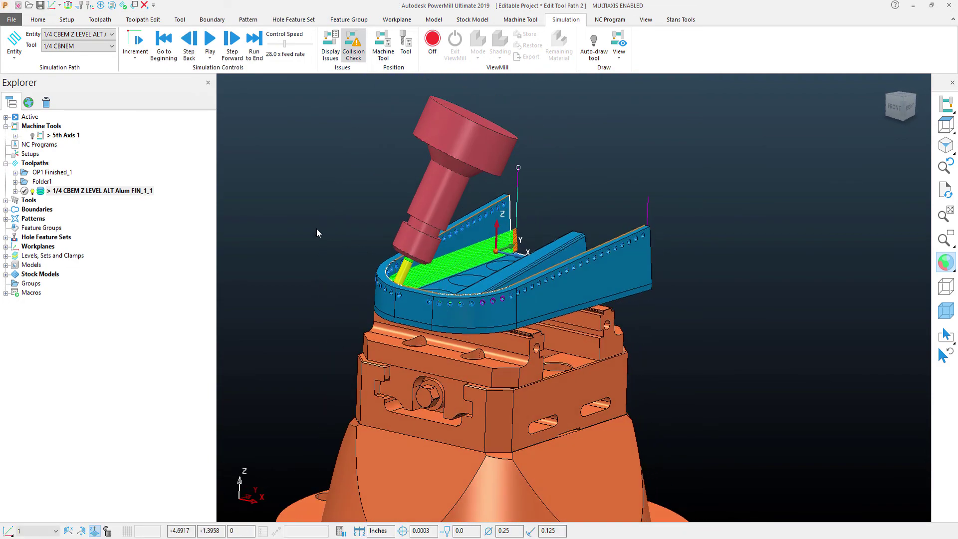